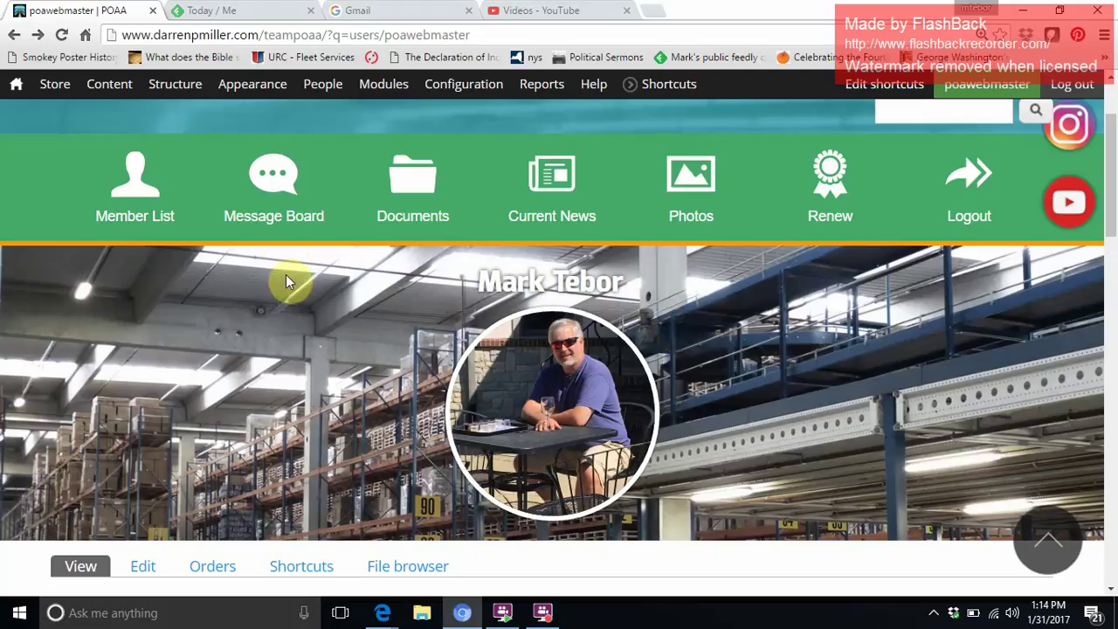
- Open the message board and go to its Member Forum
click(275, 210)
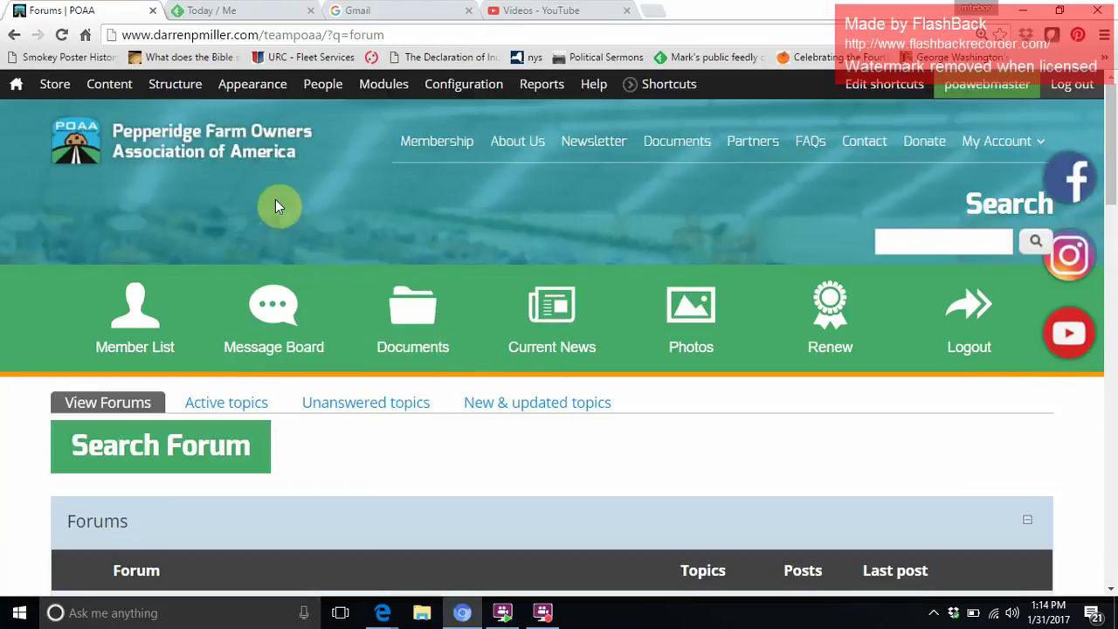
scroll(275, 206, down, 4)
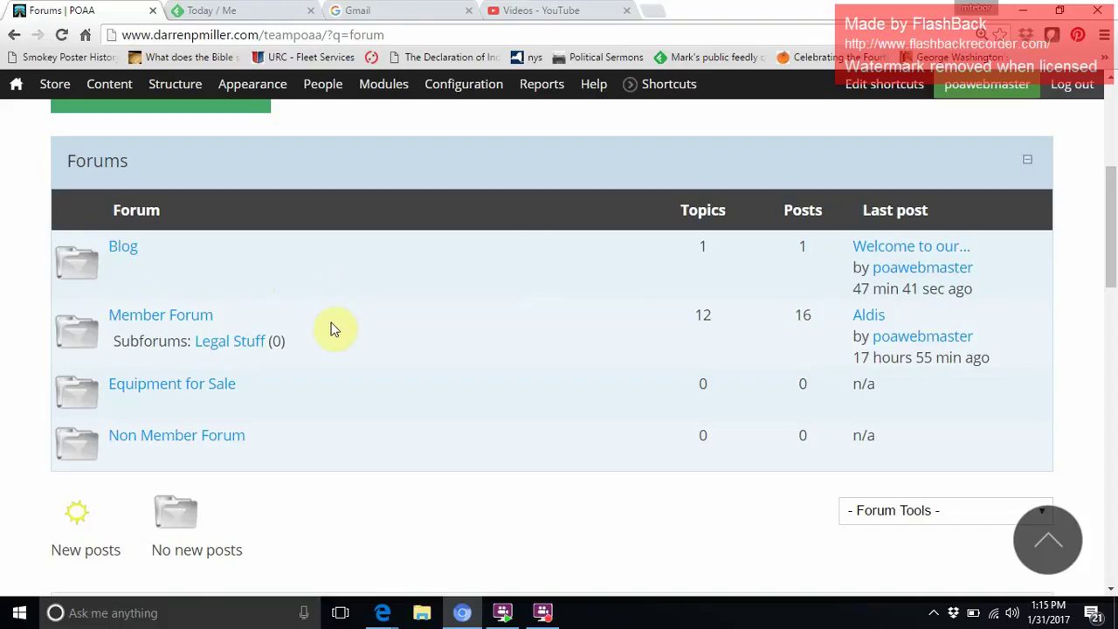
click(183, 316)
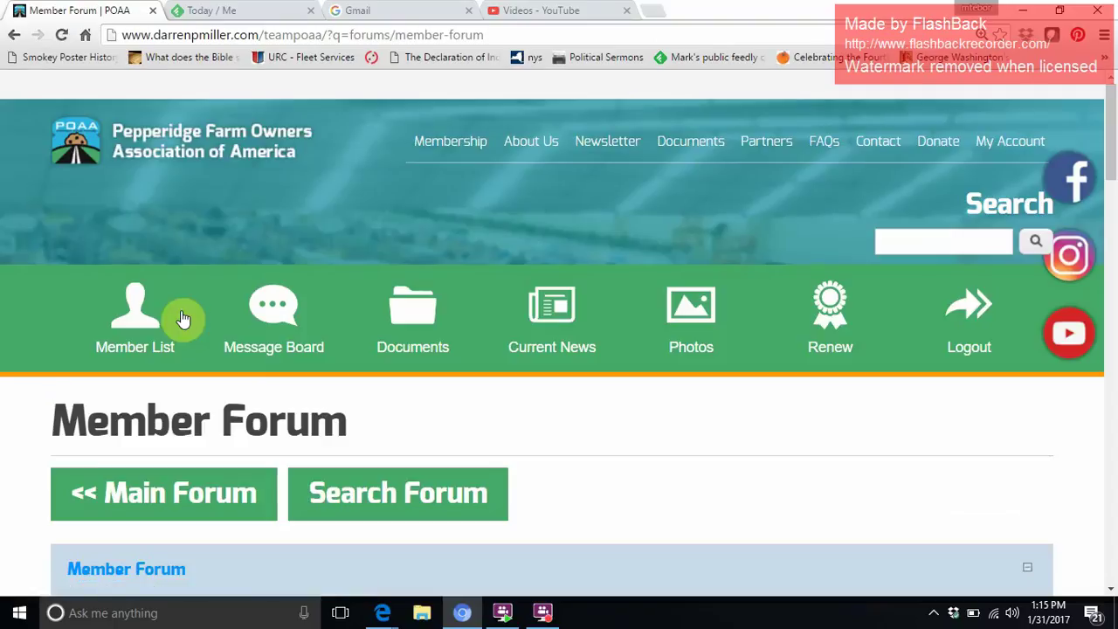
- Look through the Member Forum's subforum and its list of existing topics
scroll(184, 319, down, 2)
scroll(182, 317, down, 3)
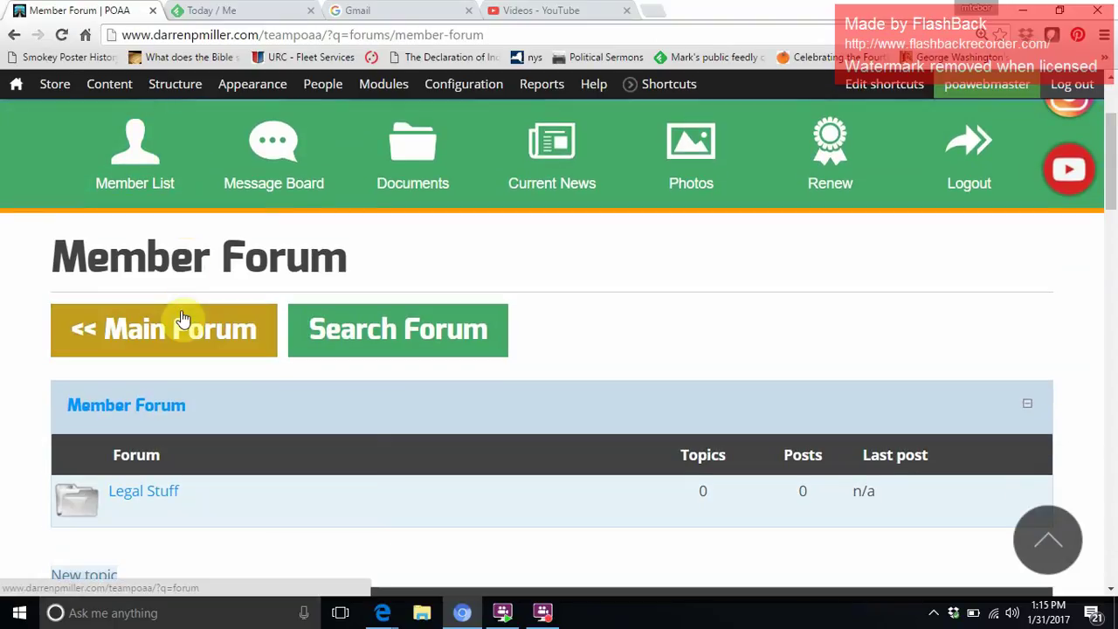
scroll(182, 318, down, 3)
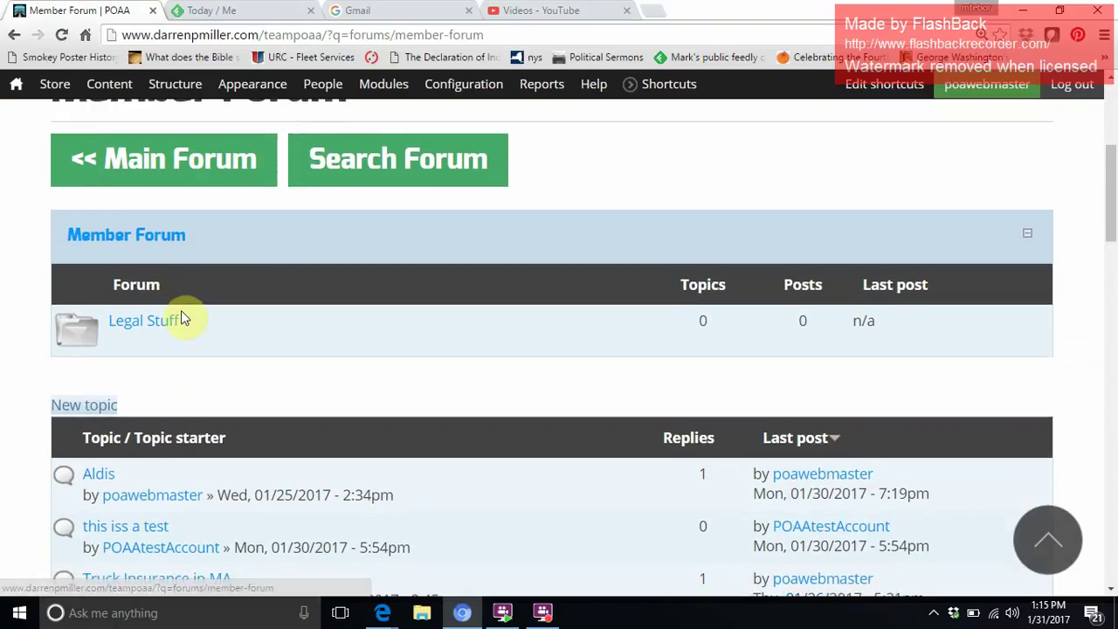
scroll(181, 310, down, 3)
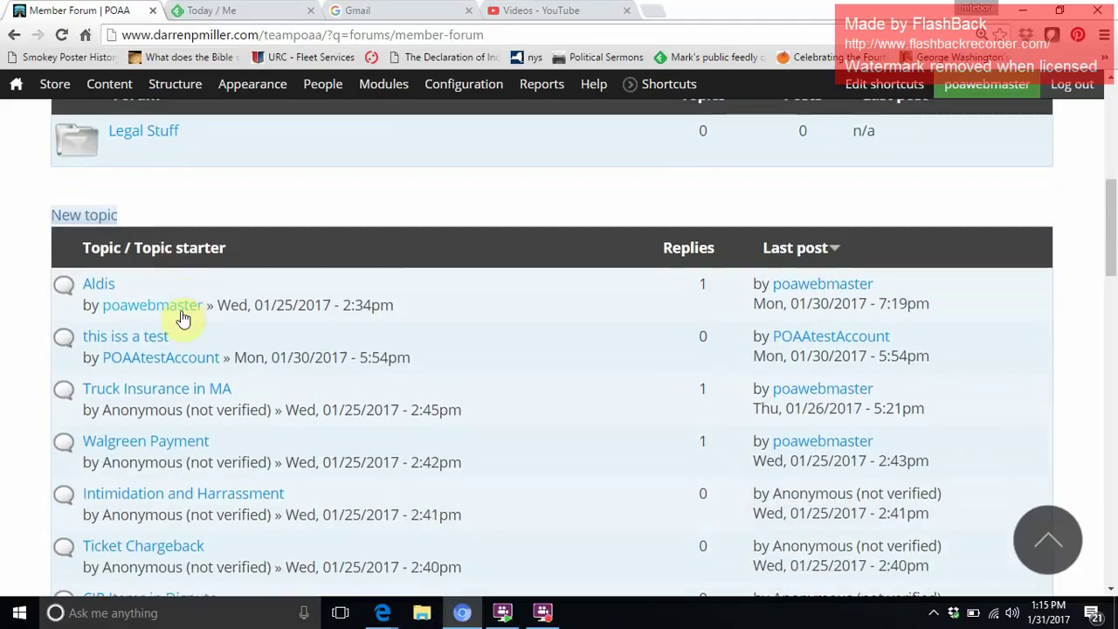
scroll(182, 311, down, 3)
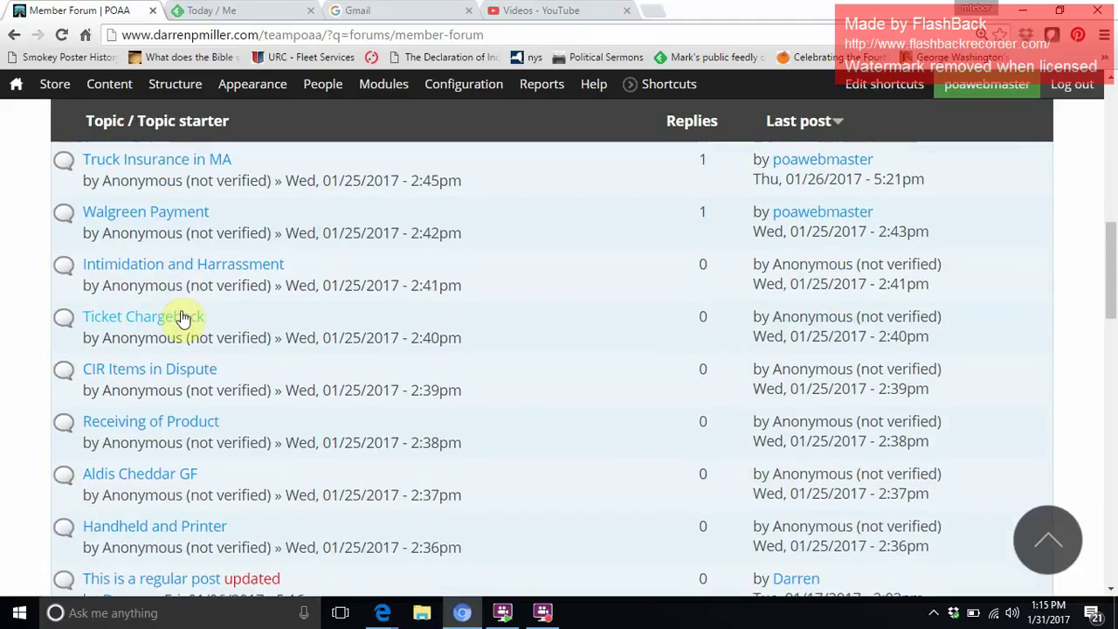
scroll(182, 311, down, 1)
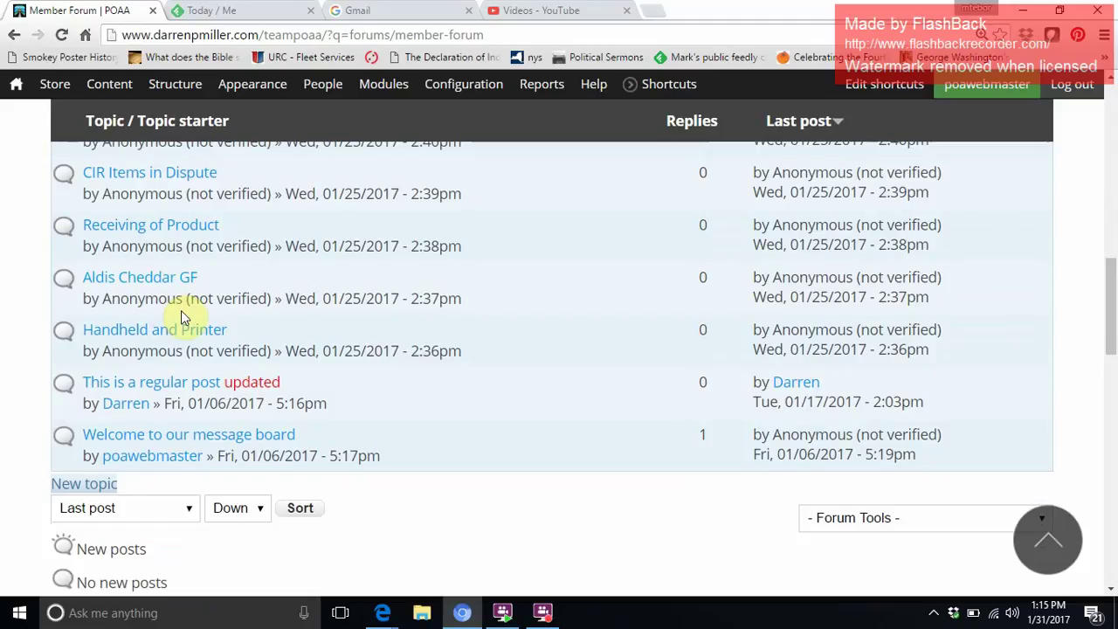
scroll(181, 310, down, 1)
scroll(181, 310, up, 3)
scroll(182, 316, up, 1)
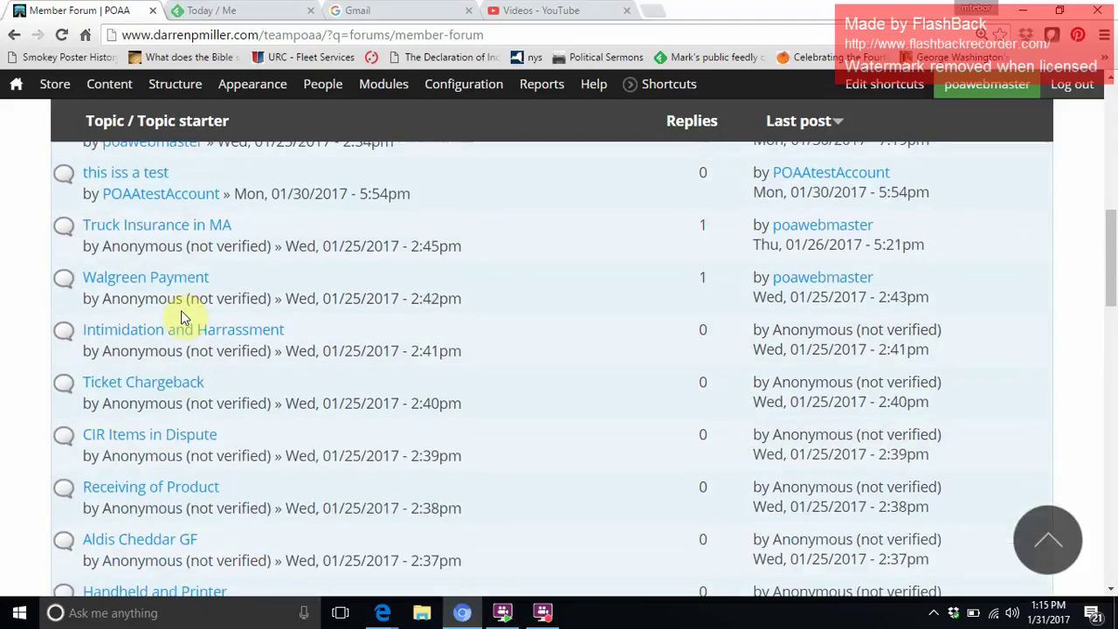
scroll(180, 310, up, 1)
scroll(181, 310, up, 1)
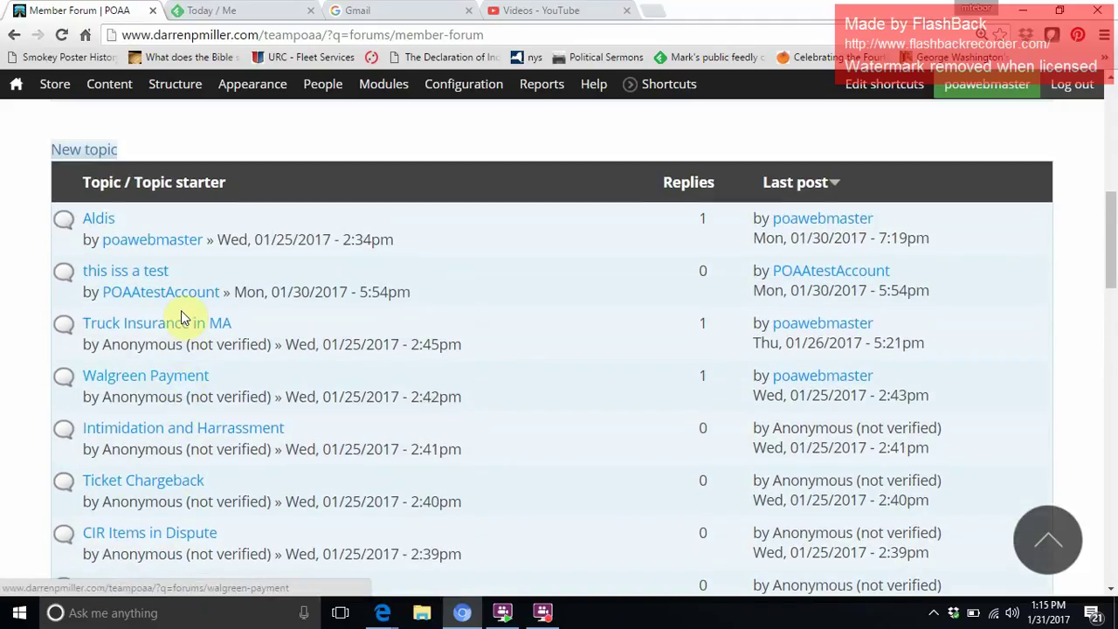
scroll(180, 310, up, 4)
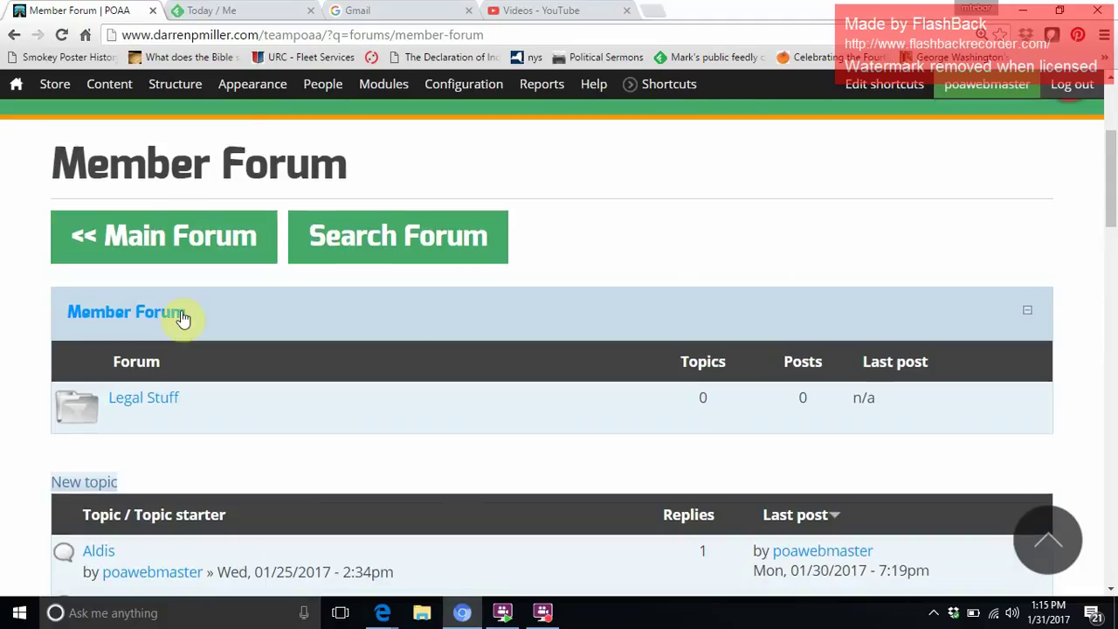
- Start a new Member Forum topic with the subject "This is a test topic" and set it to post anonymously
scroll(180, 312, down, 2)
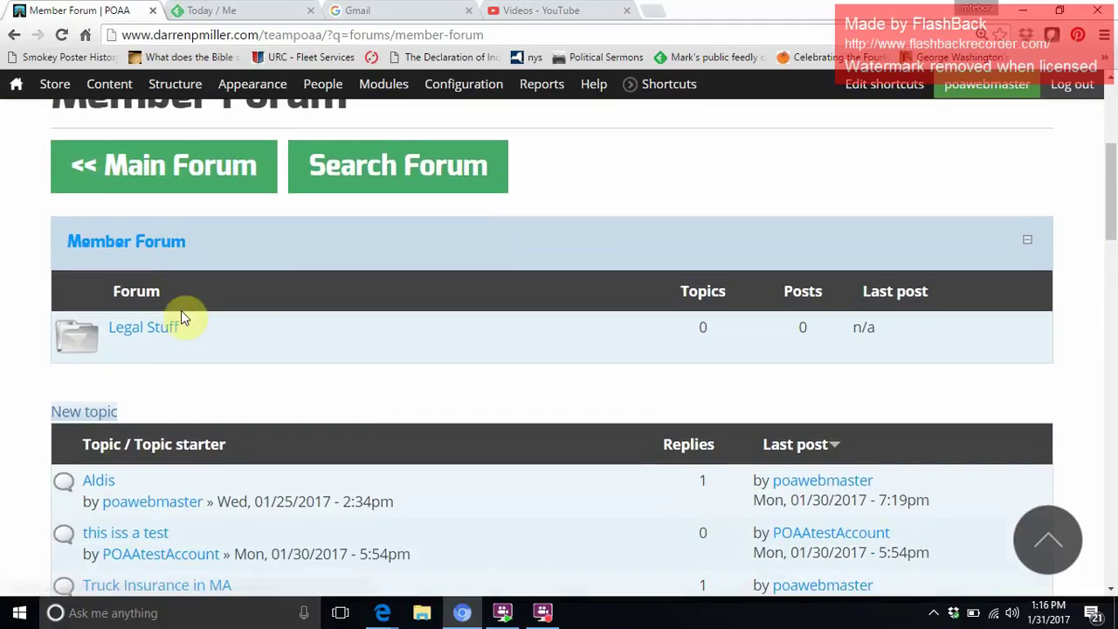
scroll(181, 310, down, 1)
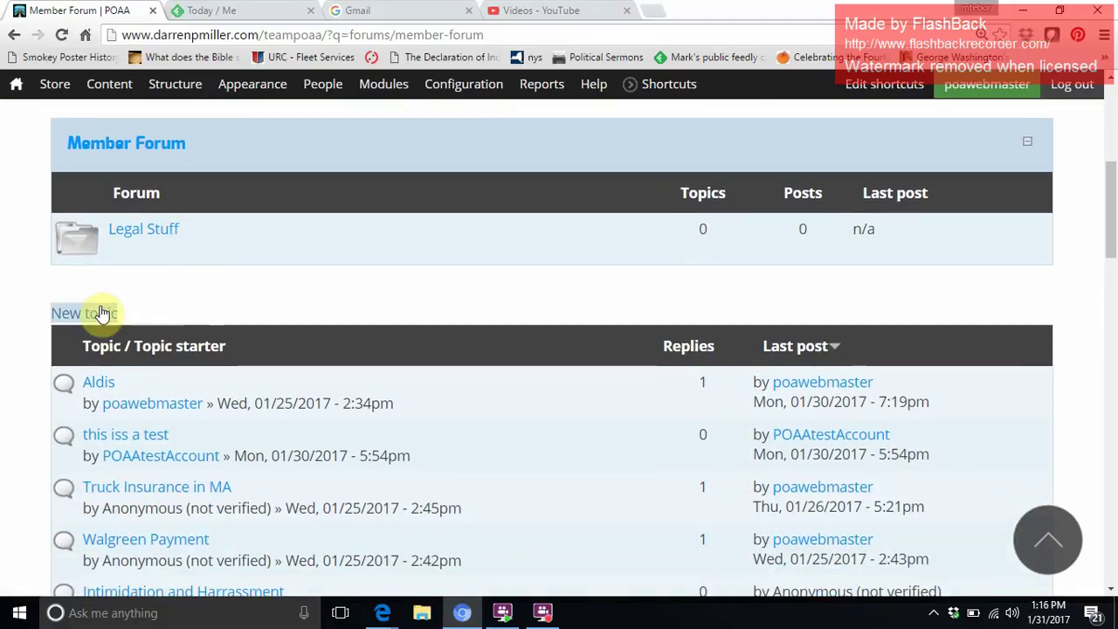
click(98, 319)
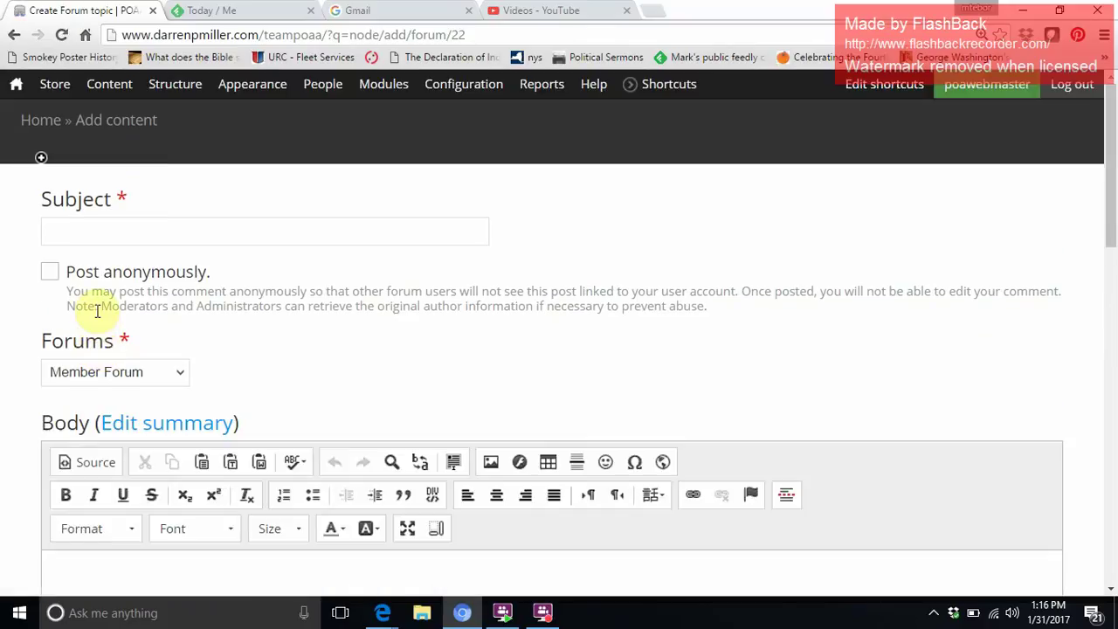
click(281, 234)
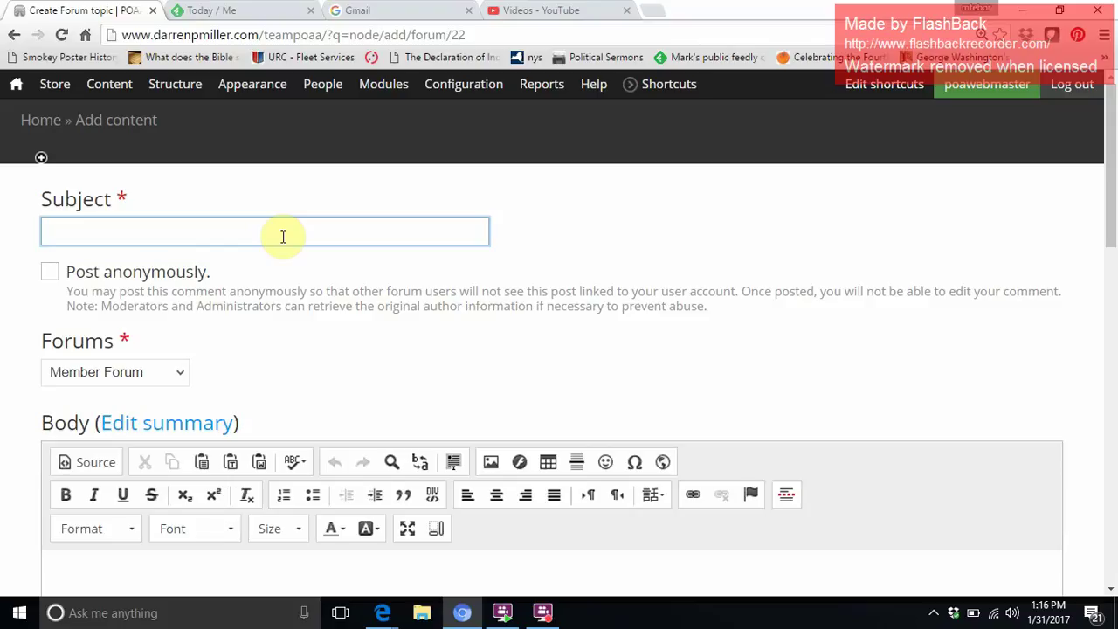
text(This is a test topic)
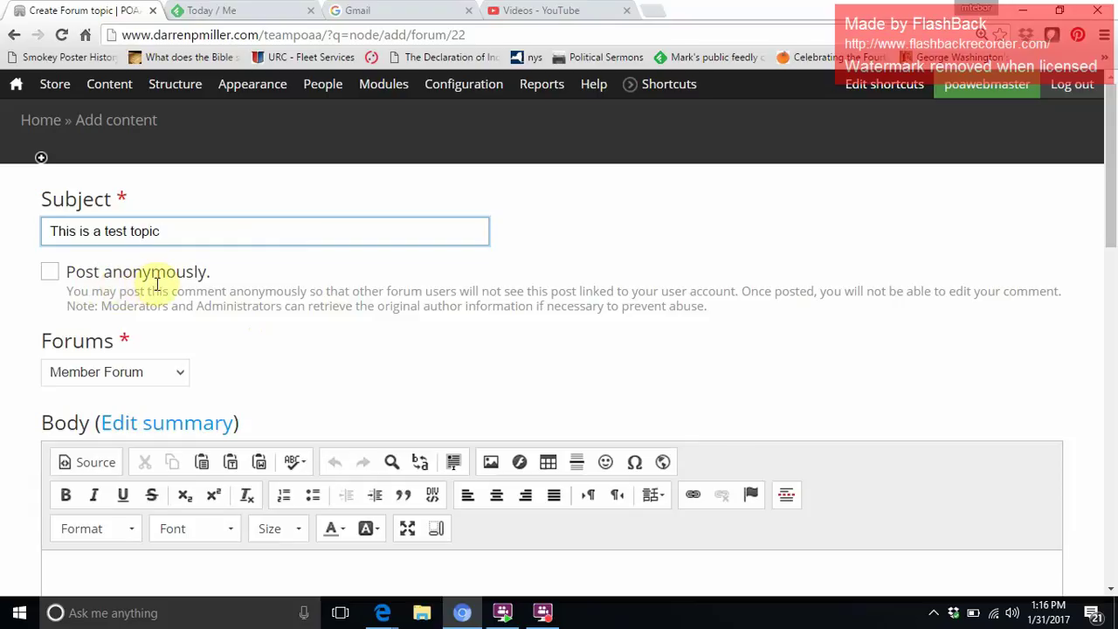
click(49, 275)
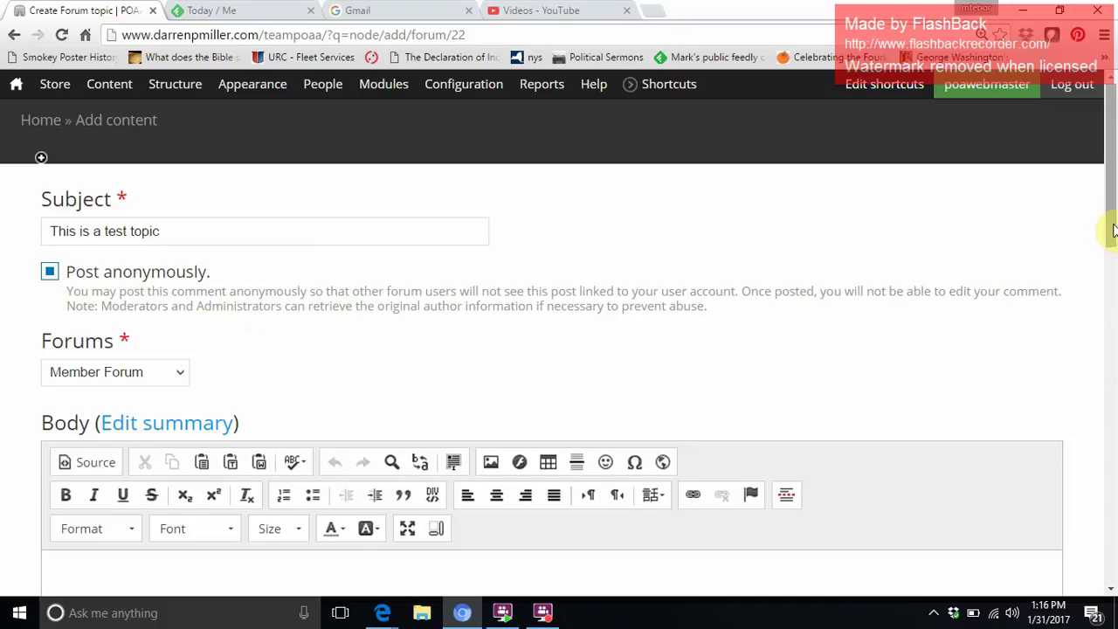
- Write the topic's body as "Hi My name is", the author's full name, and "and welcom"
drag(1109, 230, 1109, 306)
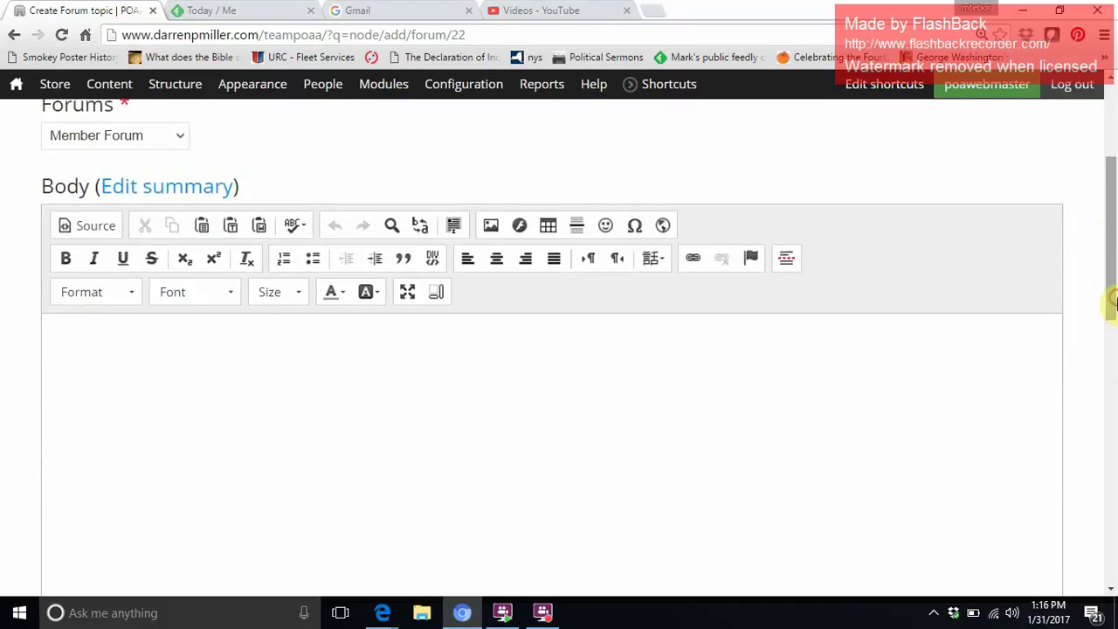
click(310, 393)
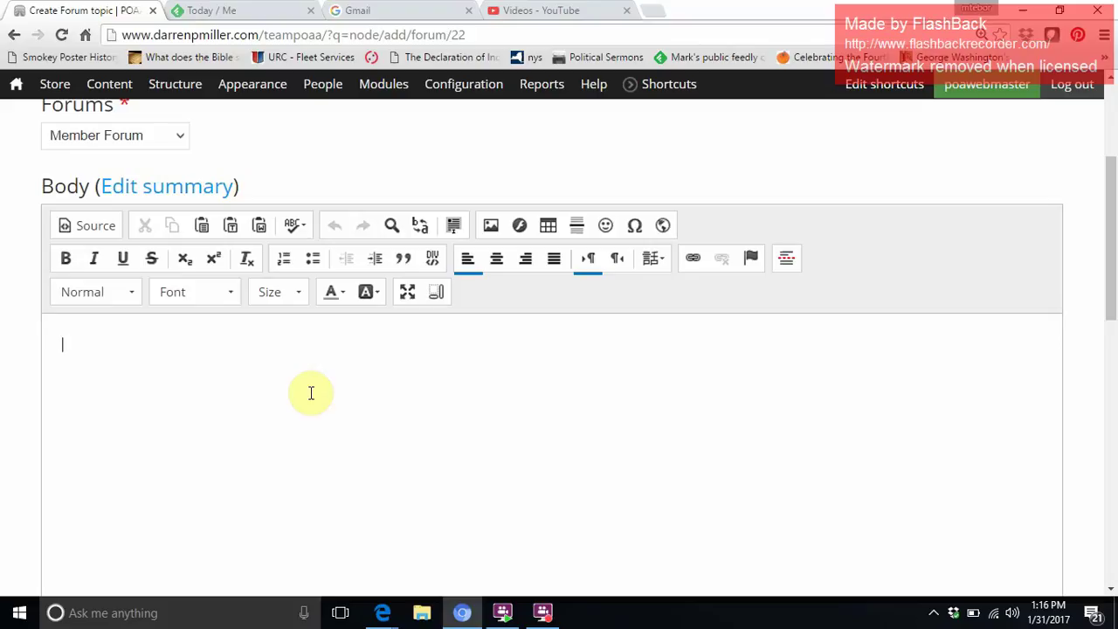
text(Hi Mar)
key(BackSpace)
text(y na)
key(BackSpace)
key(BackSpace)
text(a)
key(BackSpace)
text(name is )
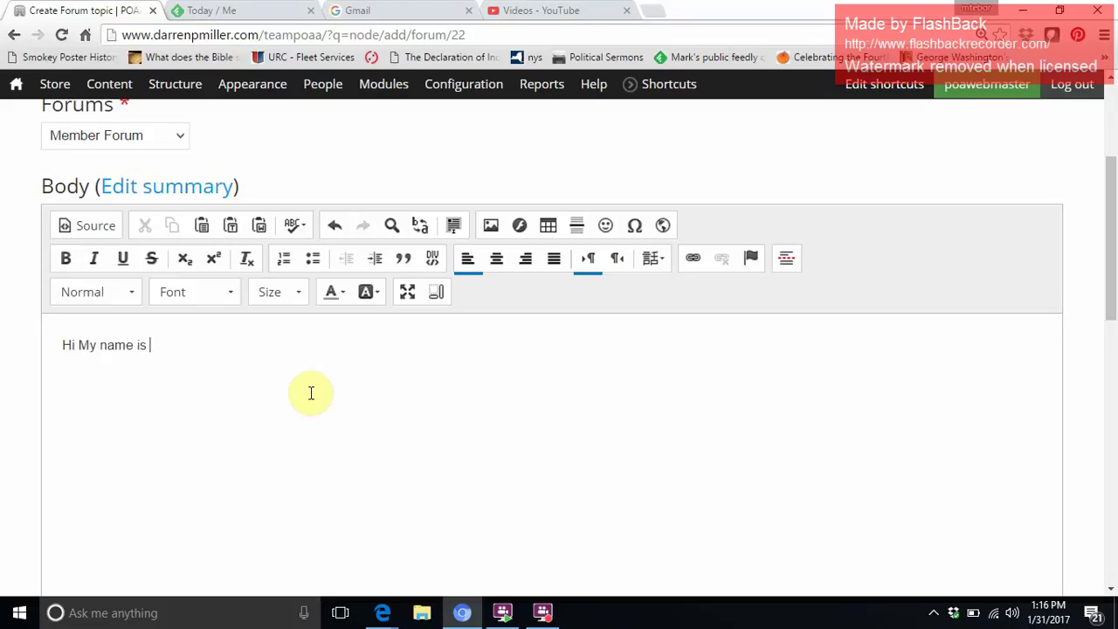
text(Mark Tebor and wel)
key(BackSpace)
text(elcom)
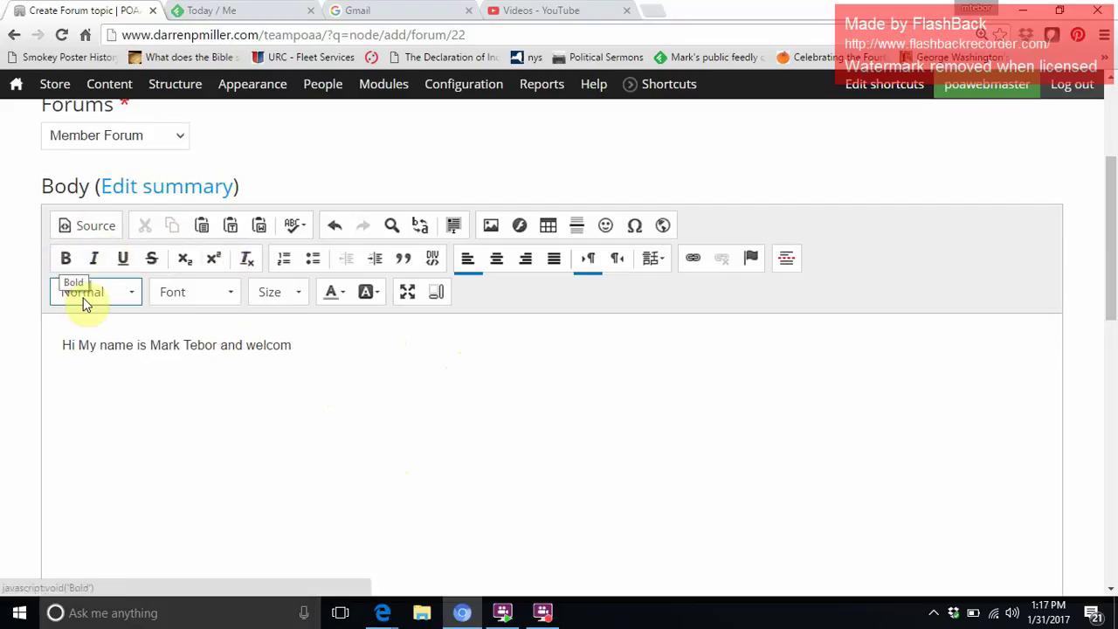
- Make the author's name in the body text bold, leaving out its last letter
click(149, 344)
drag(152, 345, 211, 346)
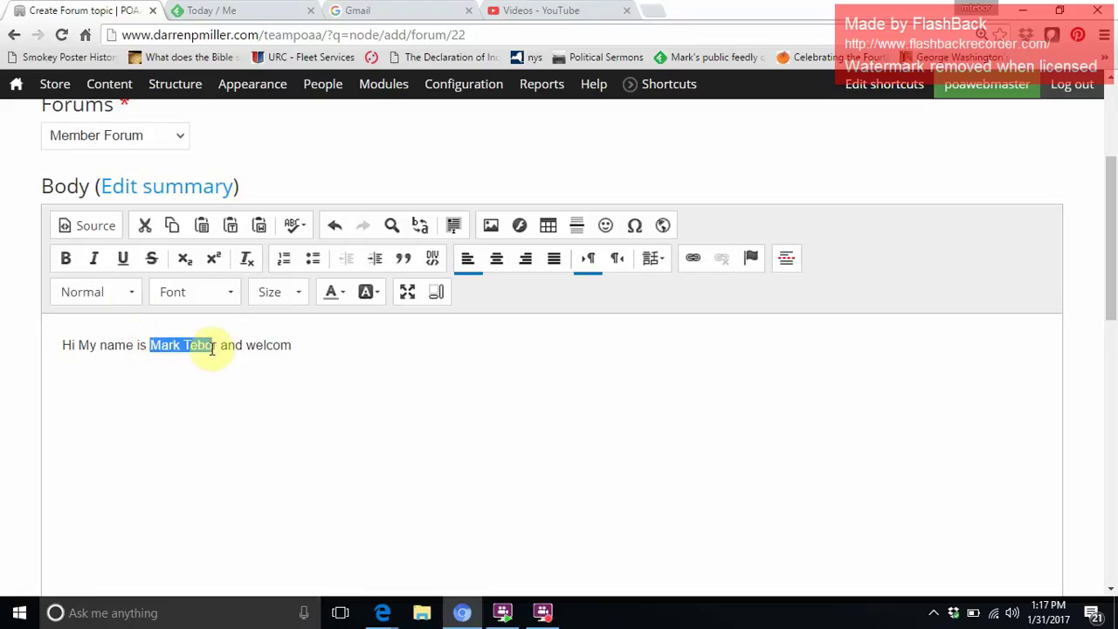
click(65, 251)
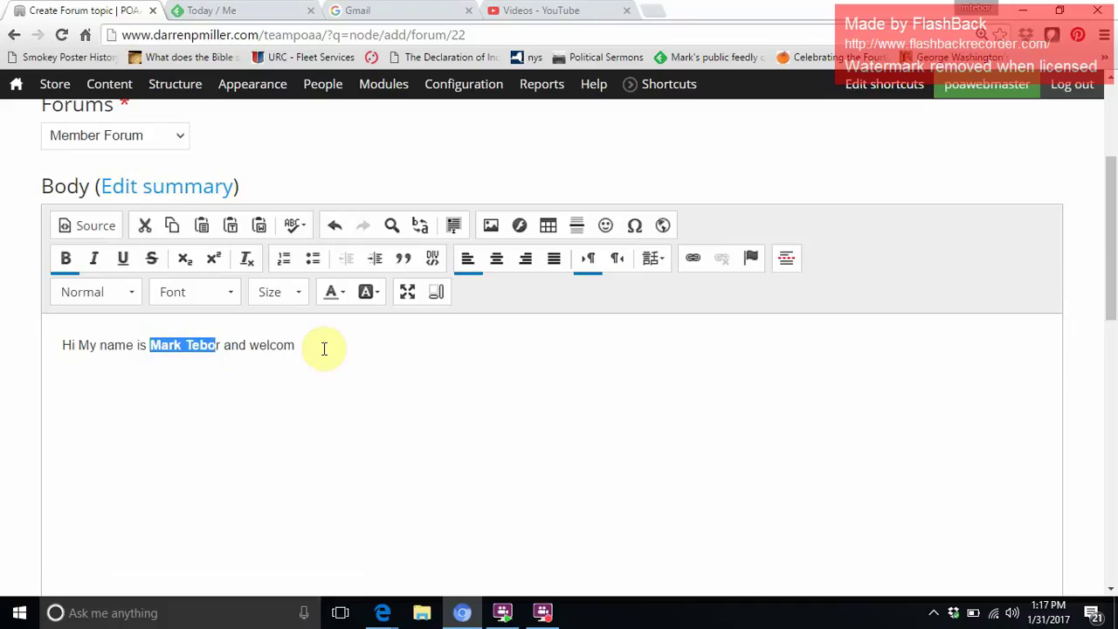
- Format "elcom" at the end of the body text as superscript with strikethrough
drag(320, 348, 260, 347)
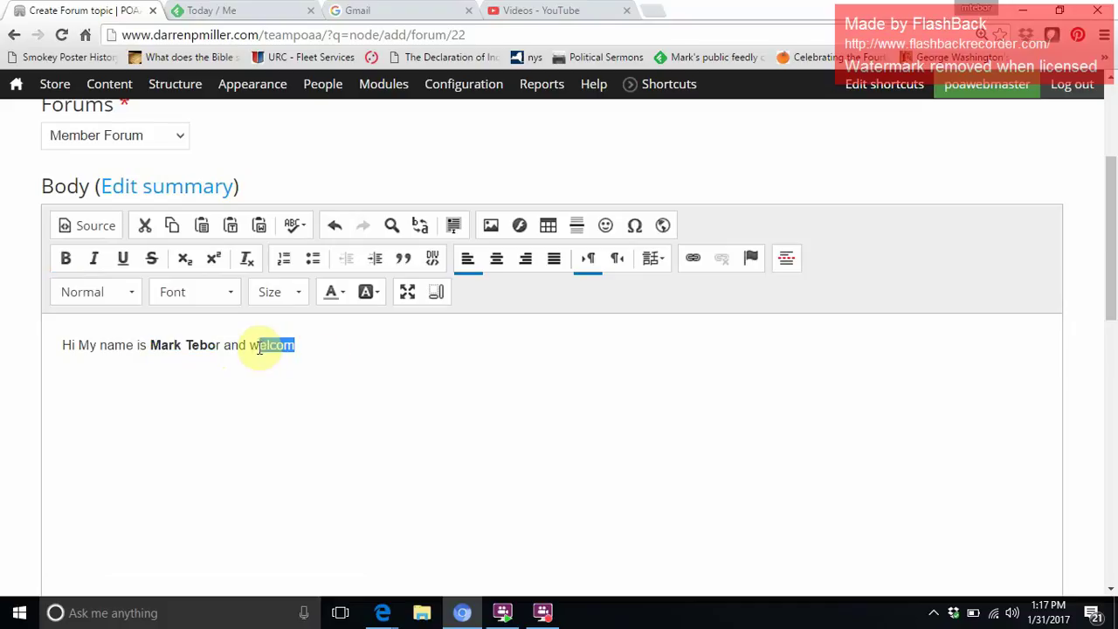
click(231, 292)
click(213, 259)
click(152, 259)
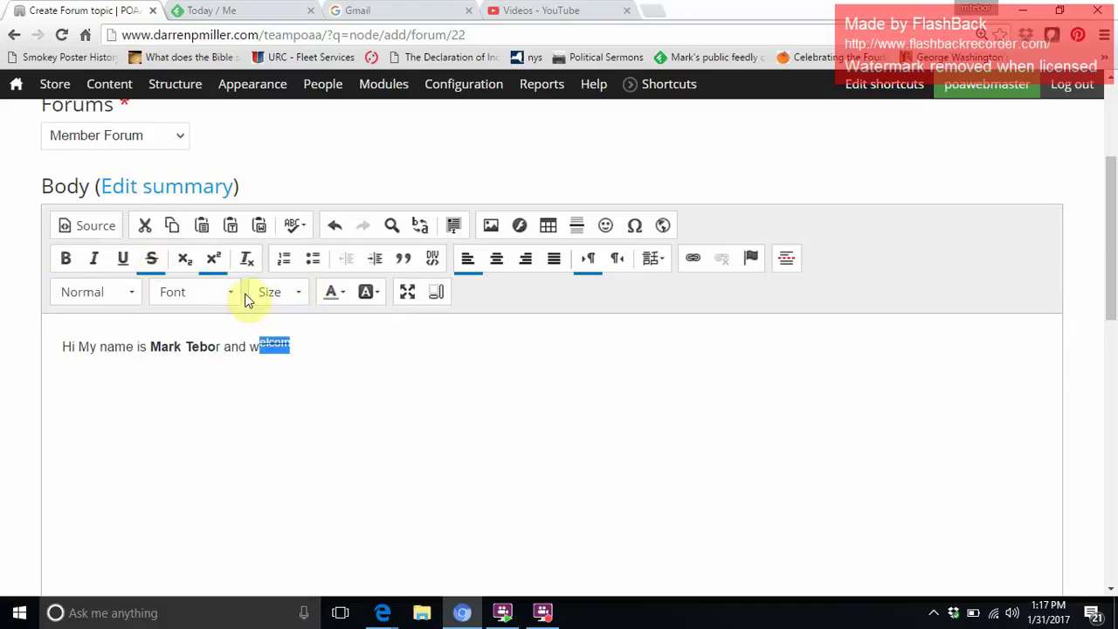
scroll(242, 292, up, 1)
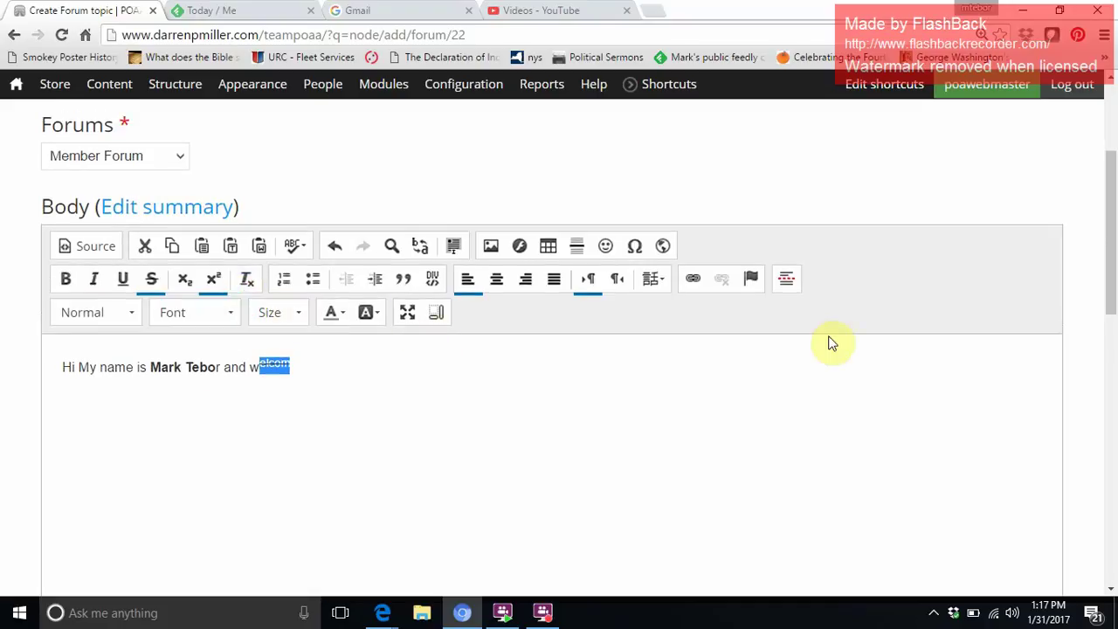
- Preview the new forum topic and save it
drag(1111, 250, 1114, 561)
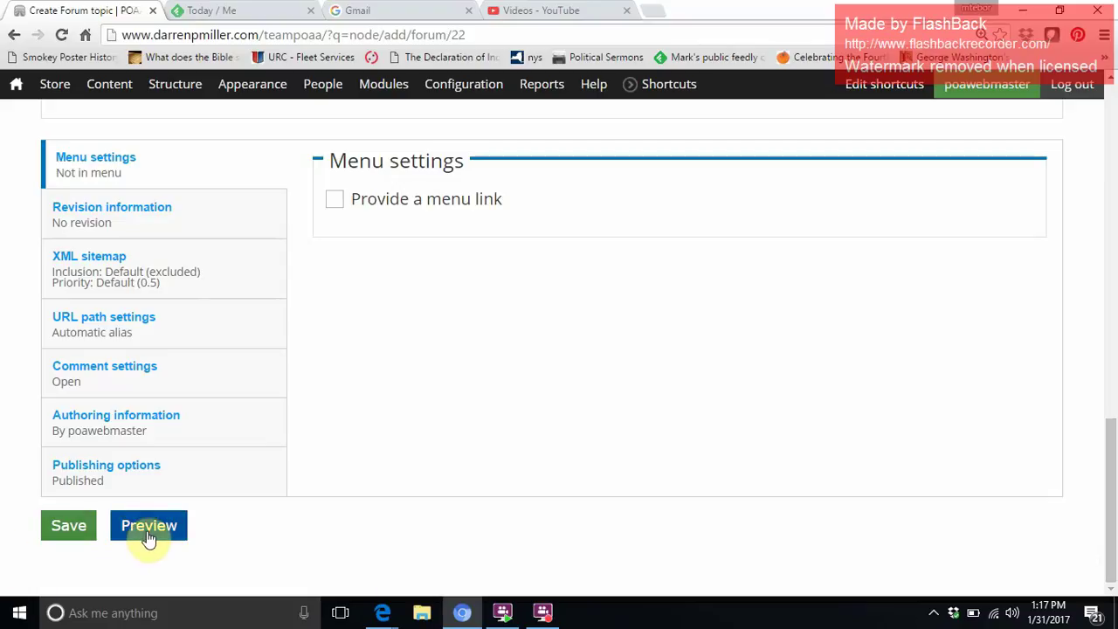
click(149, 538)
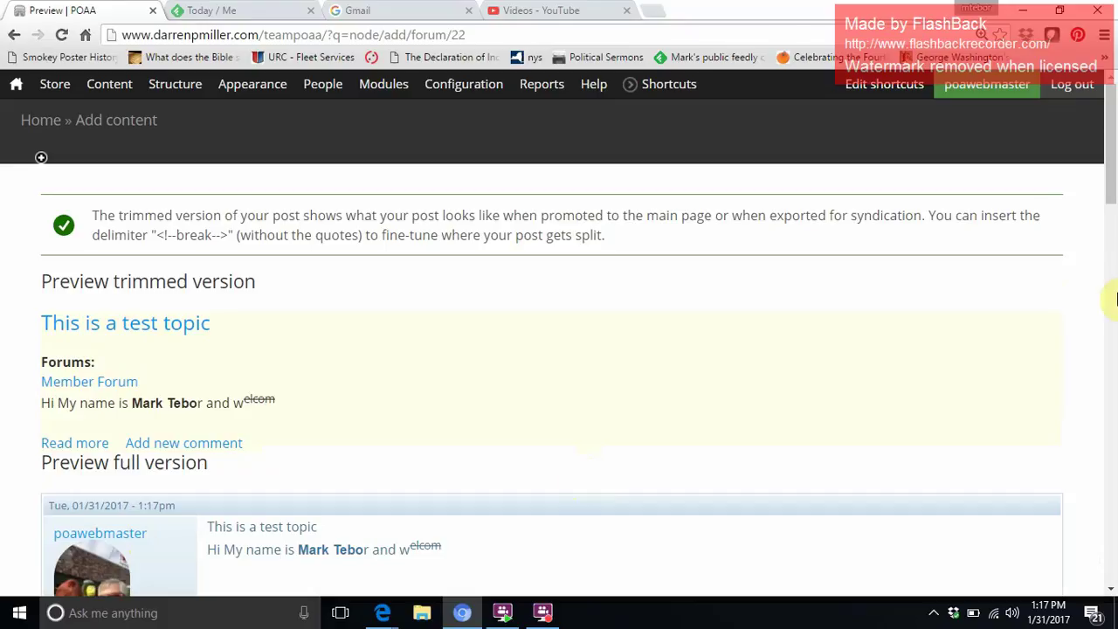
drag(1110, 131, 1112, 521)
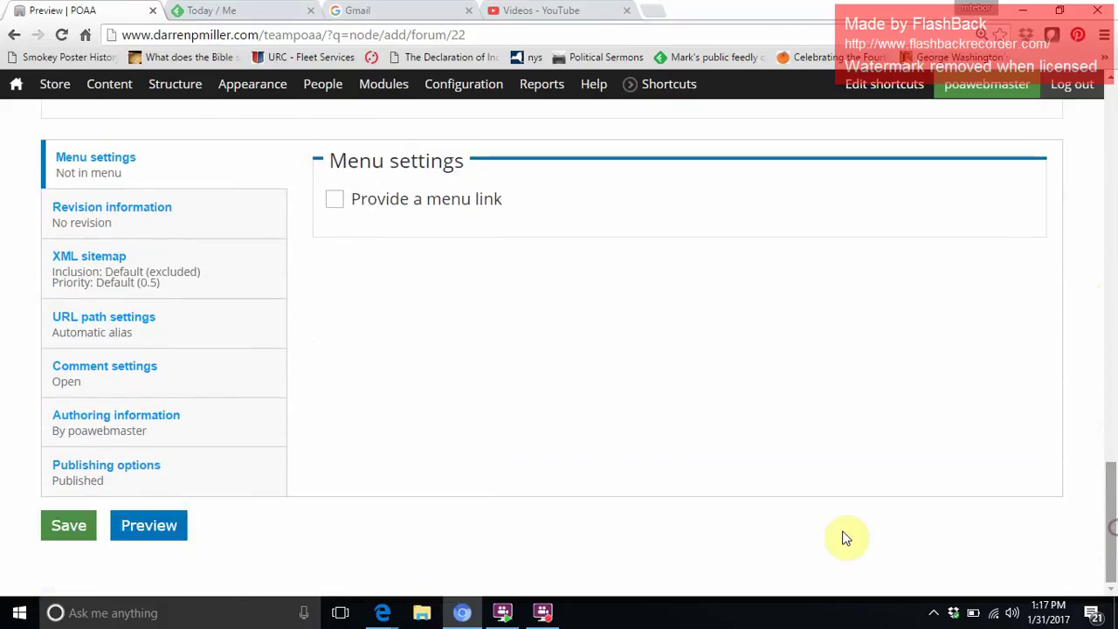
click(81, 529)
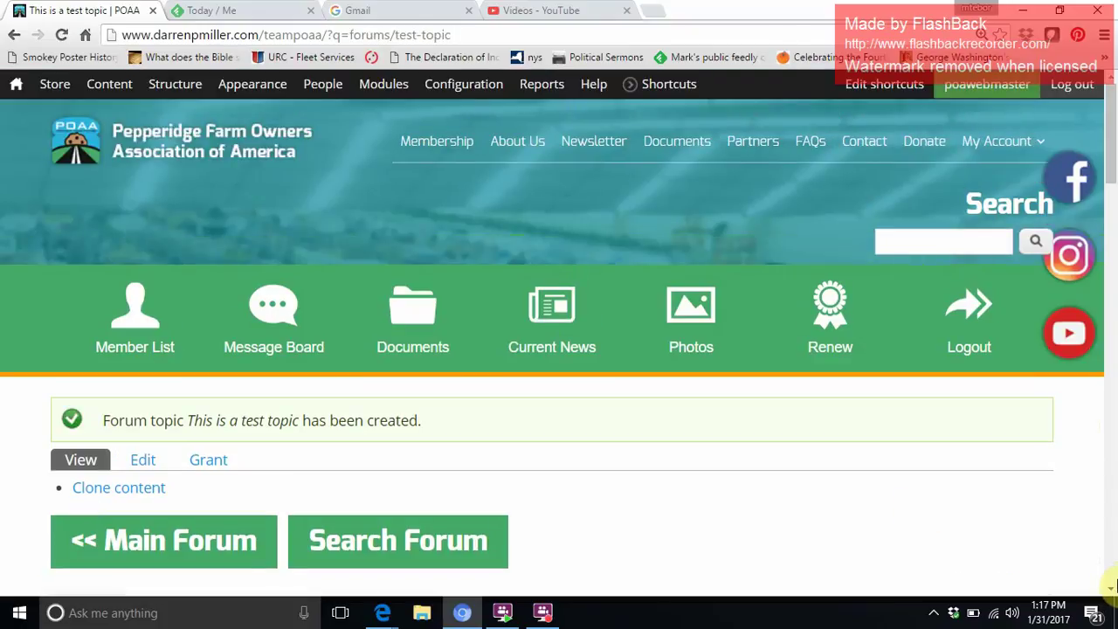
- Review the published topic, checking its author label and the formatted body text
scroll(1111, 592, down, 2)
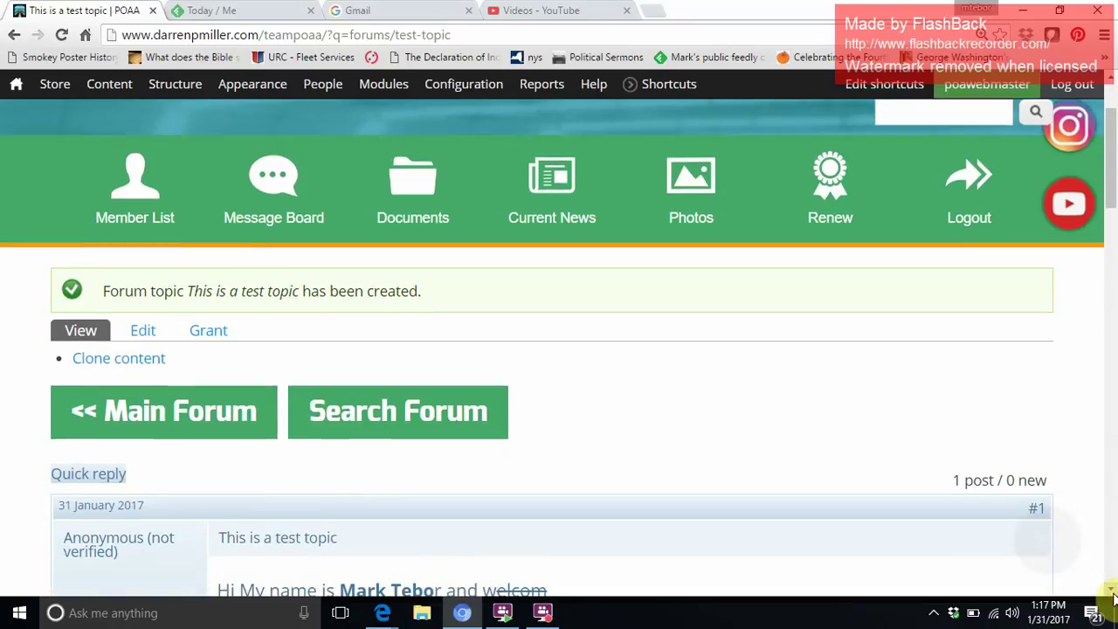
click(1111, 592)
scroll(1111, 592, down, 3)
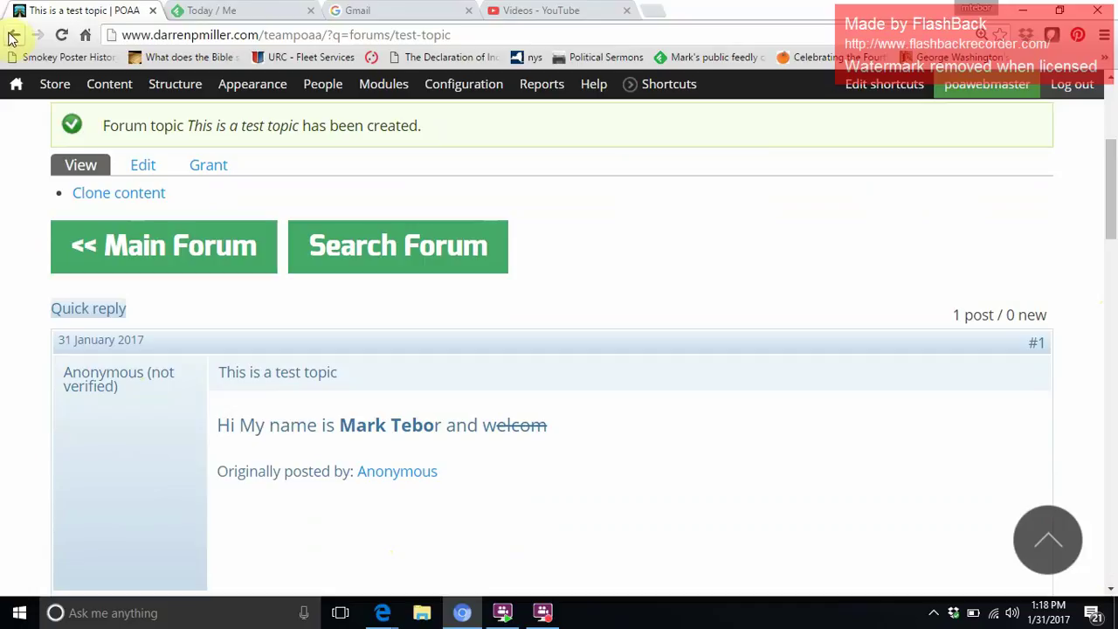
mouse_move(54, 83)
mouse_move(78, 229)
scroll(381, 528, down, 2)
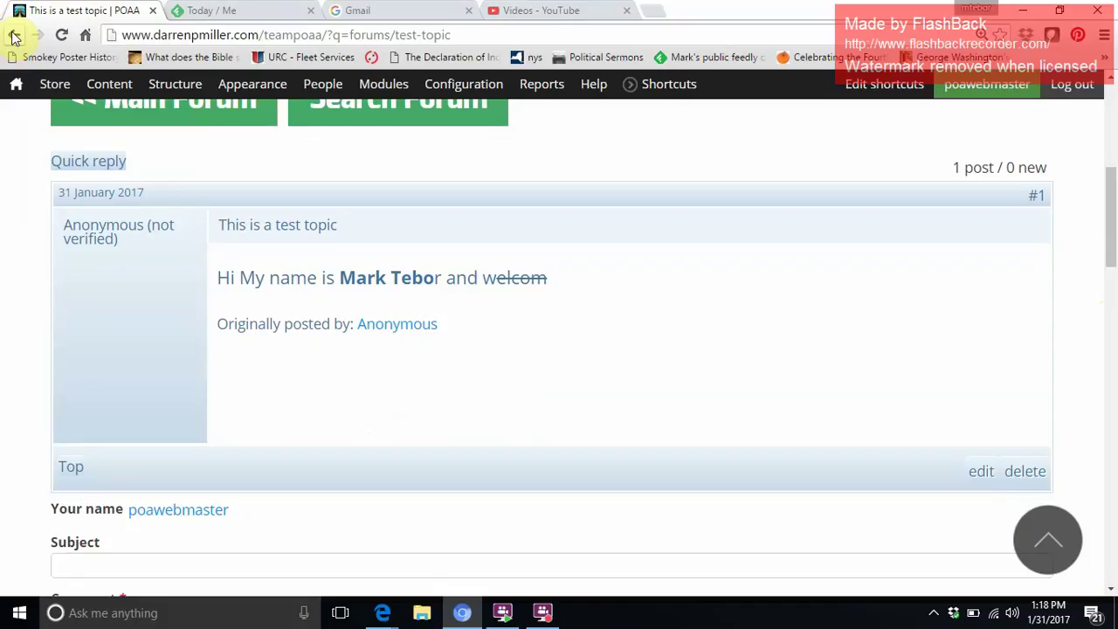
- Return to the topic's previewed entry form and turn off anonymous posting
click(14, 37)
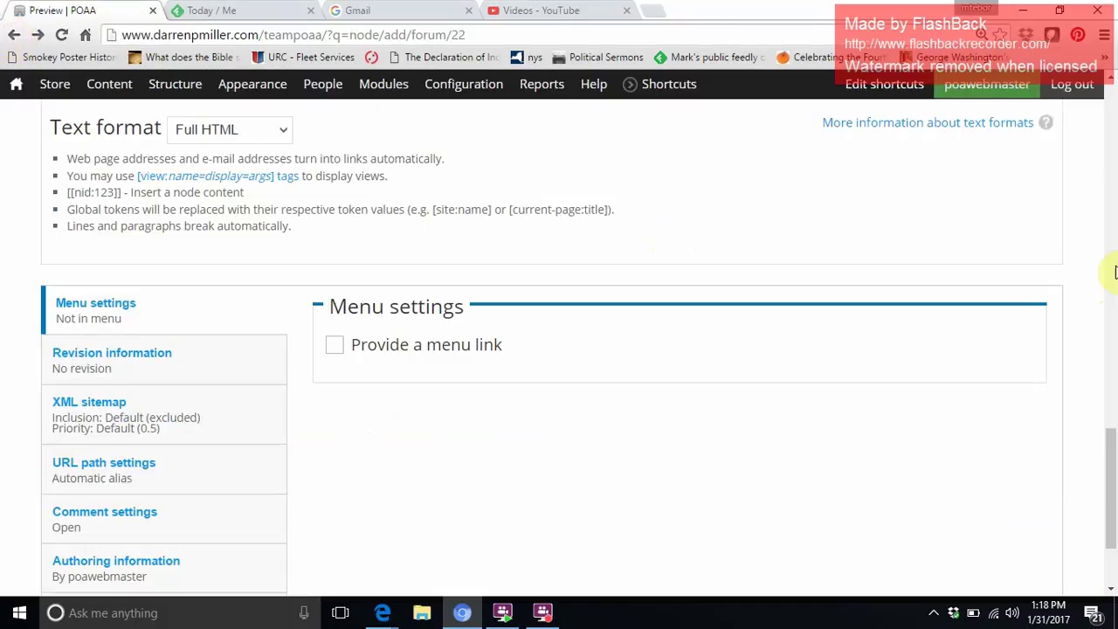
drag(1109, 444, 1094, 226)
click(50, 299)
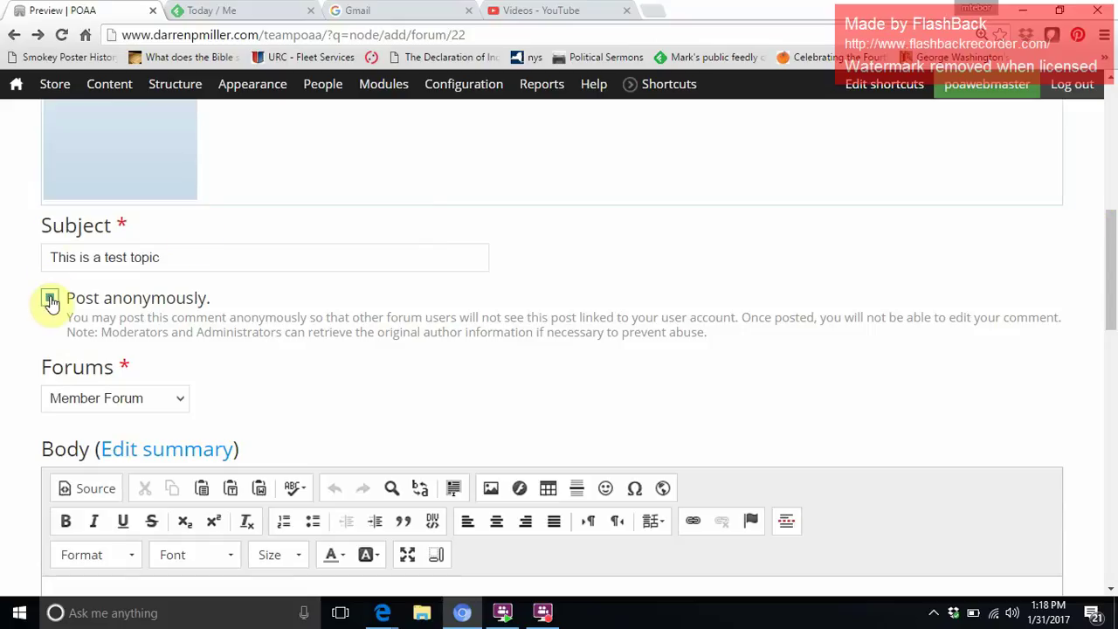
- Save the "This is a test topic" forum topic under the account name and view the published post
drag(1105, 235, 1107, 481)
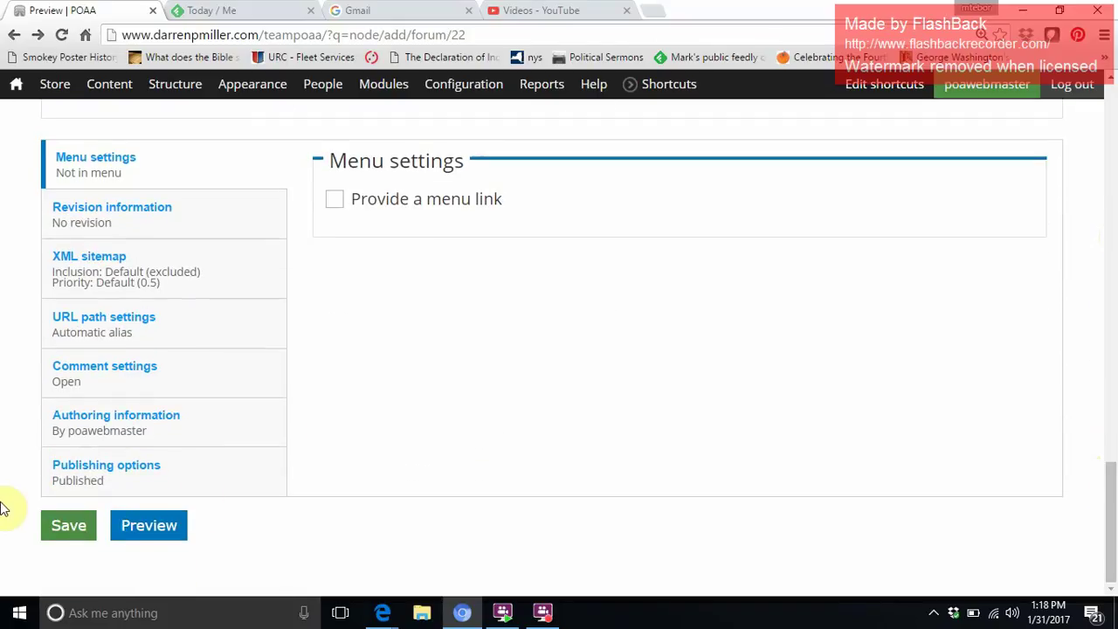
click(77, 542)
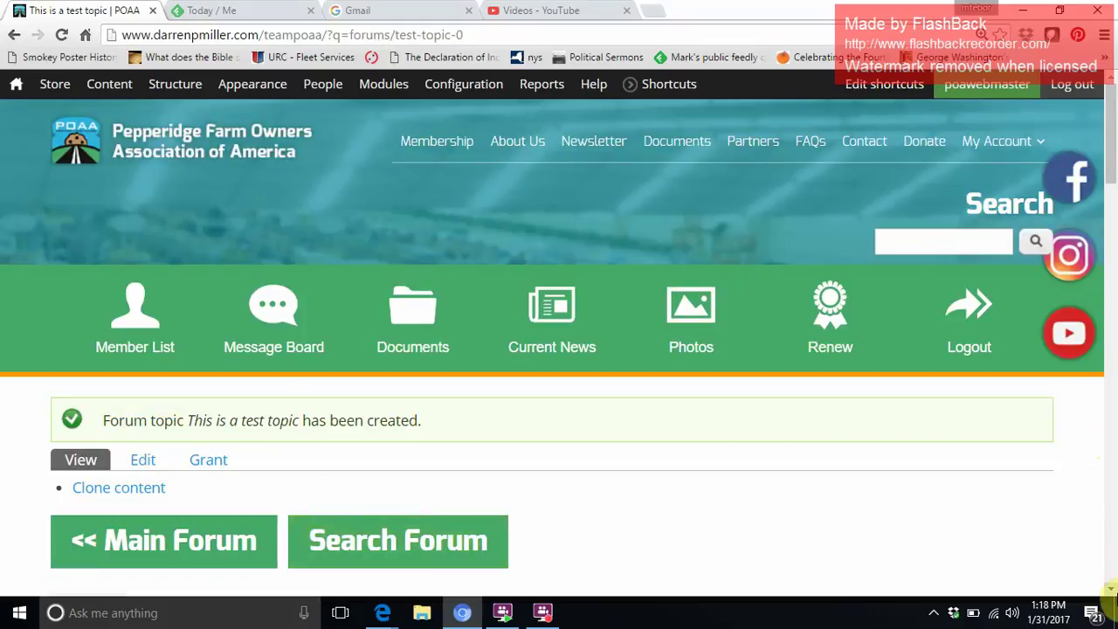
scroll(1111, 590, down, 3)
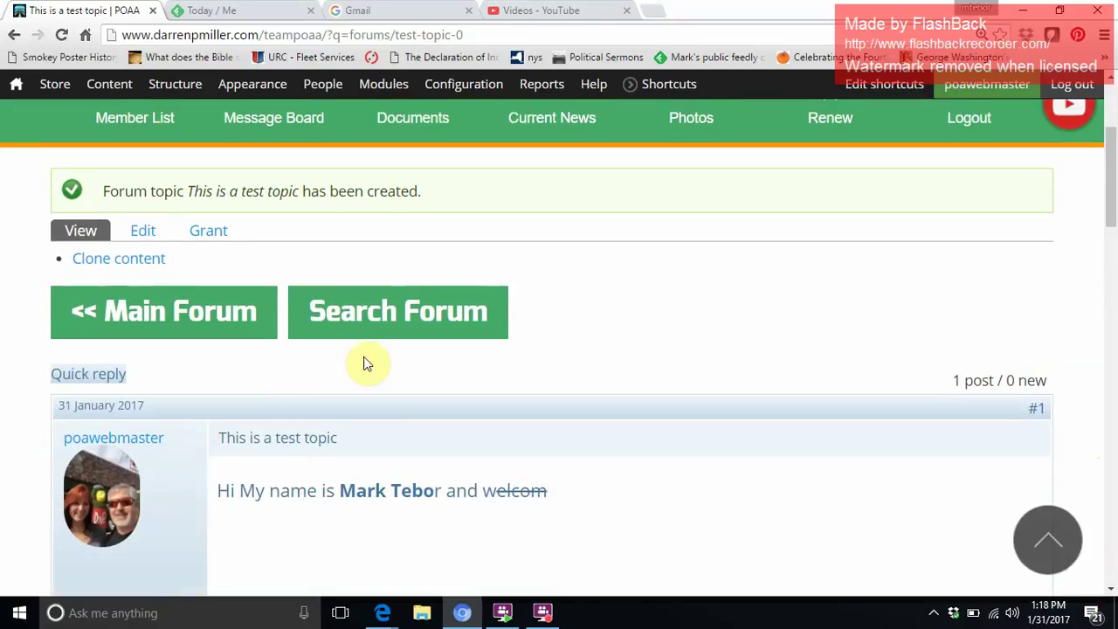
- Return to the main forum overview and open the Member Forum to look through its topic list
click(234, 328)
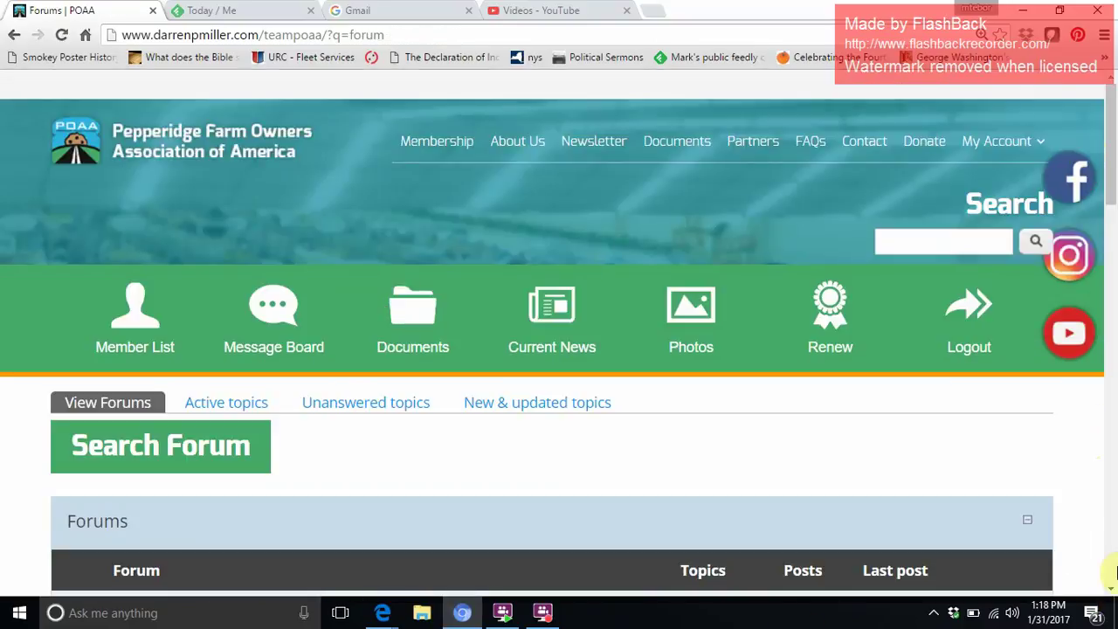
scroll(1113, 594, down, 6)
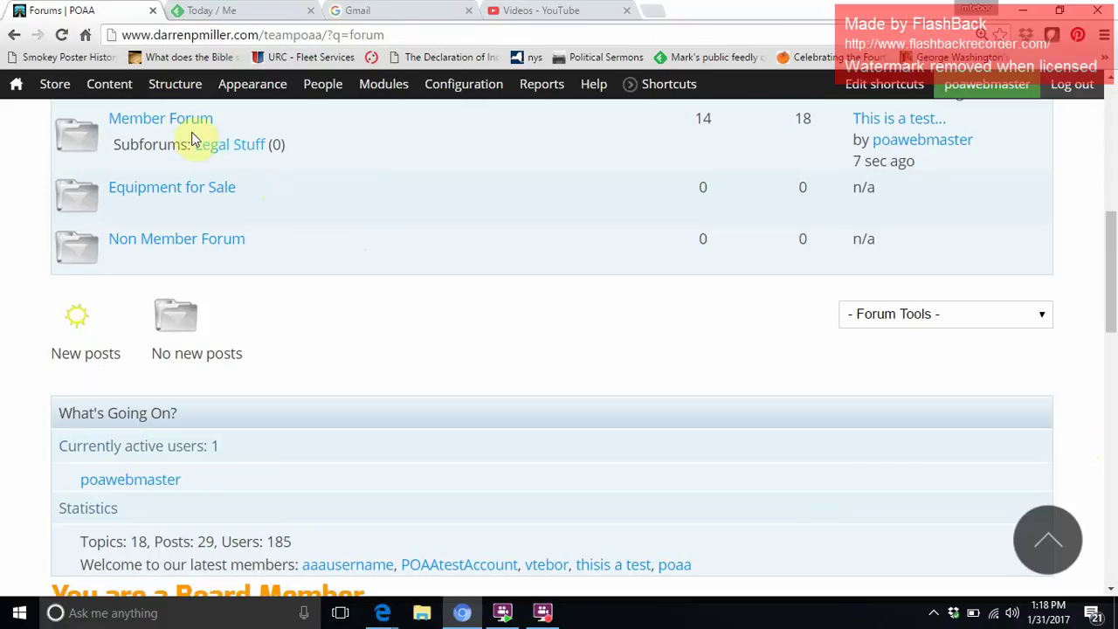
click(182, 124)
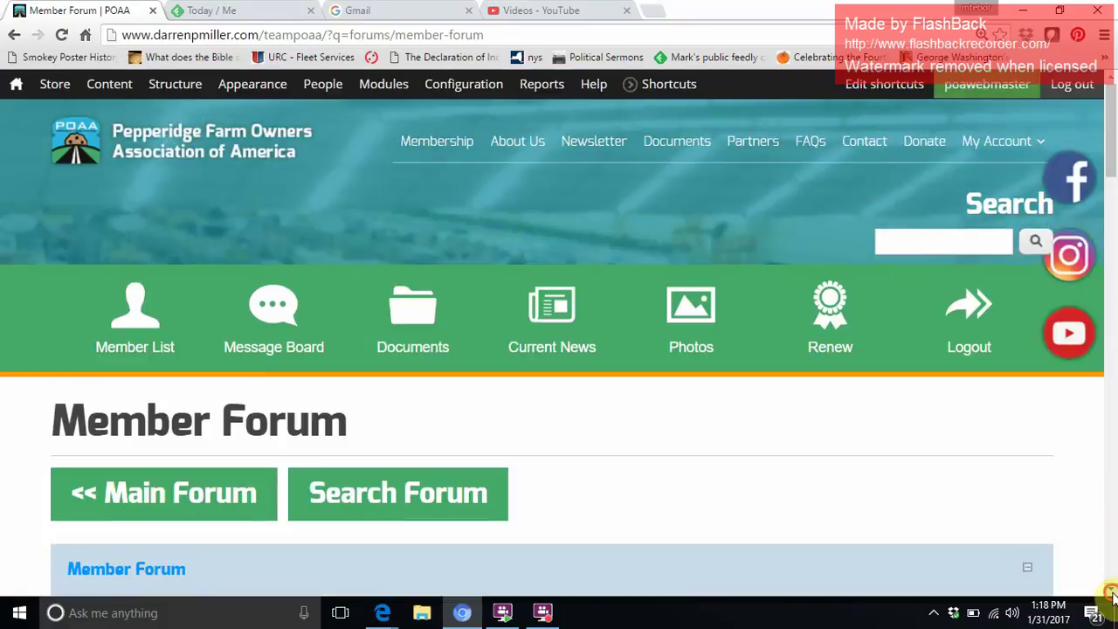
scroll(1111, 592, down, 9)
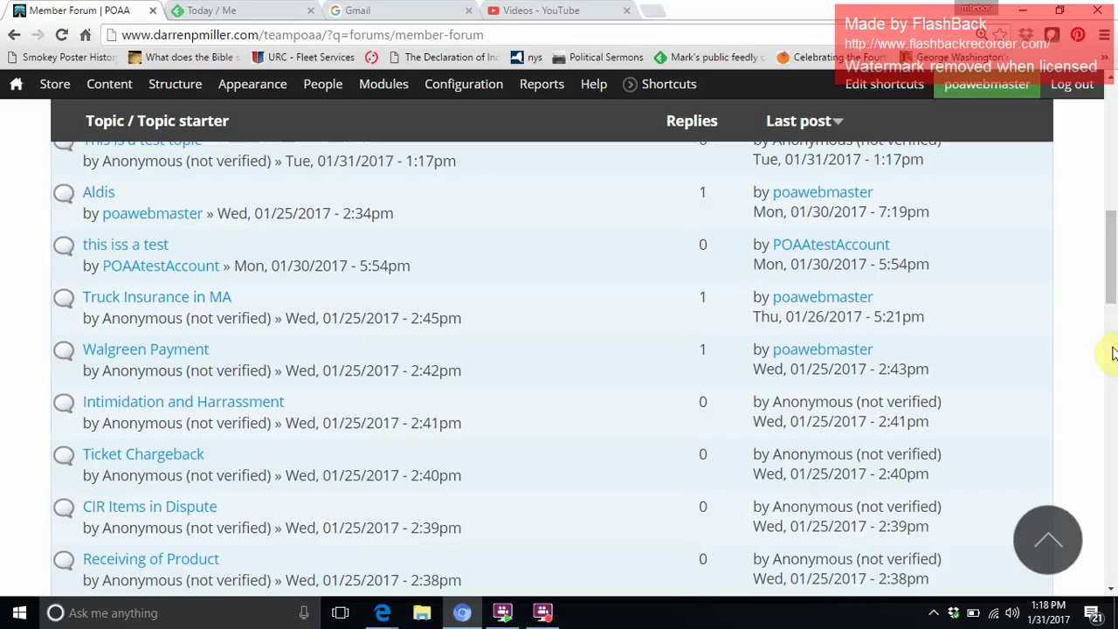
- Open the newest "This is a test topic" entry in the Member Forum and view its author and body text
click(1113, 91)
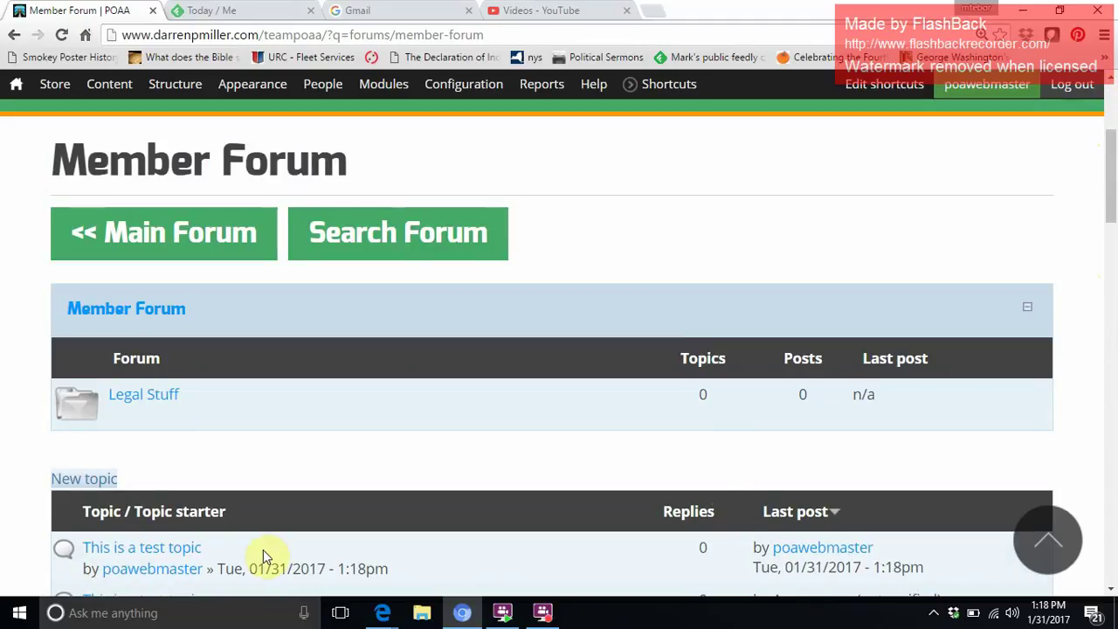
click(160, 550)
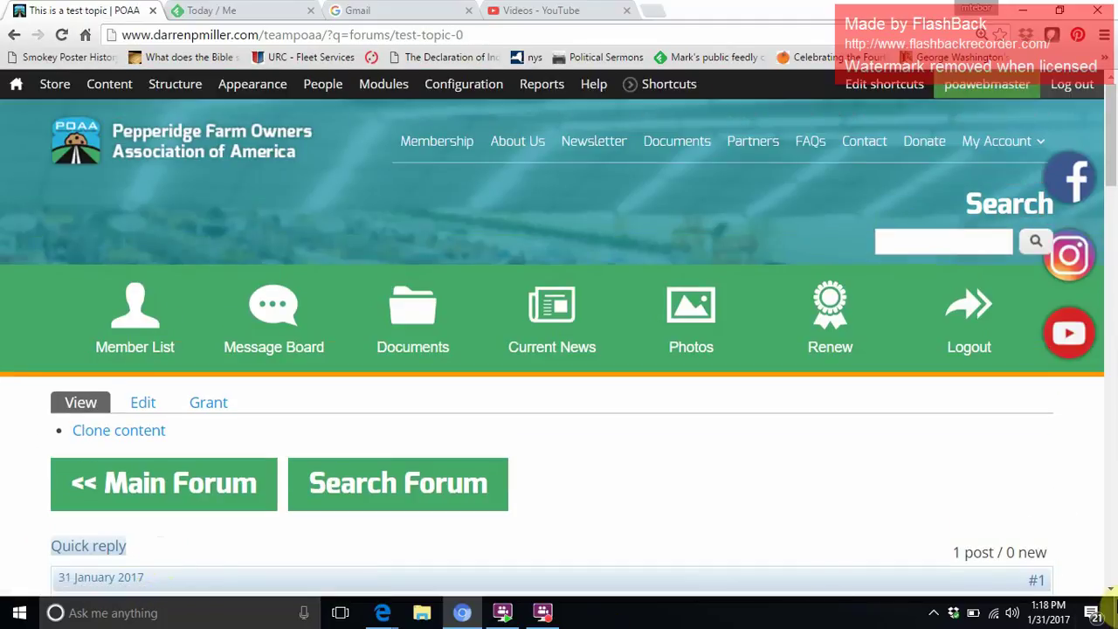
scroll(1113, 594, down, 4)
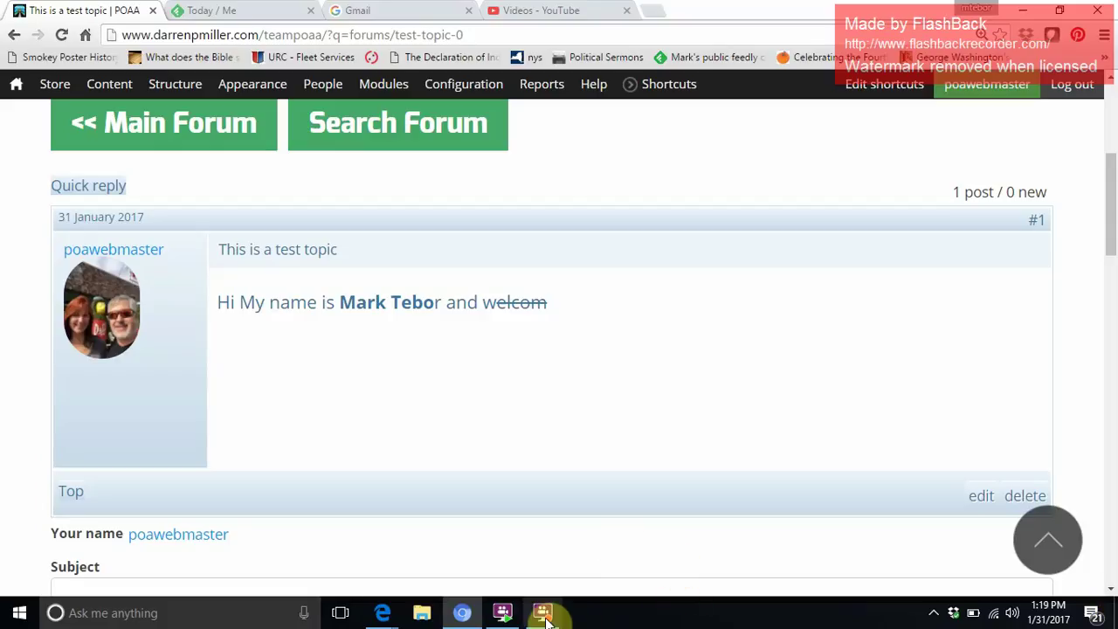
mouse_move(547, 619)
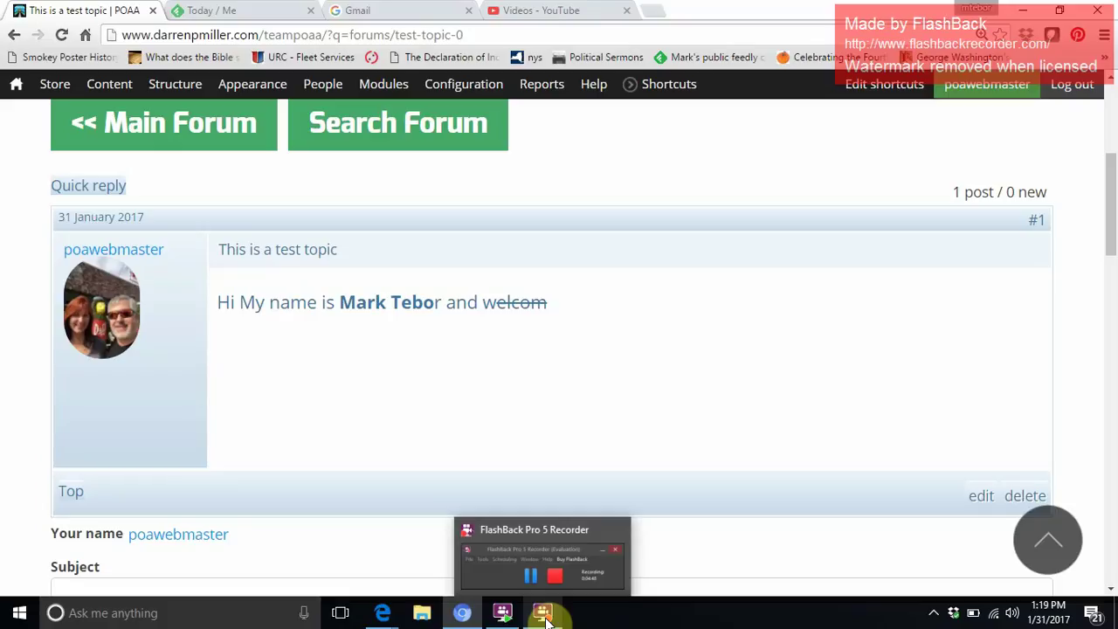
click(546, 619)
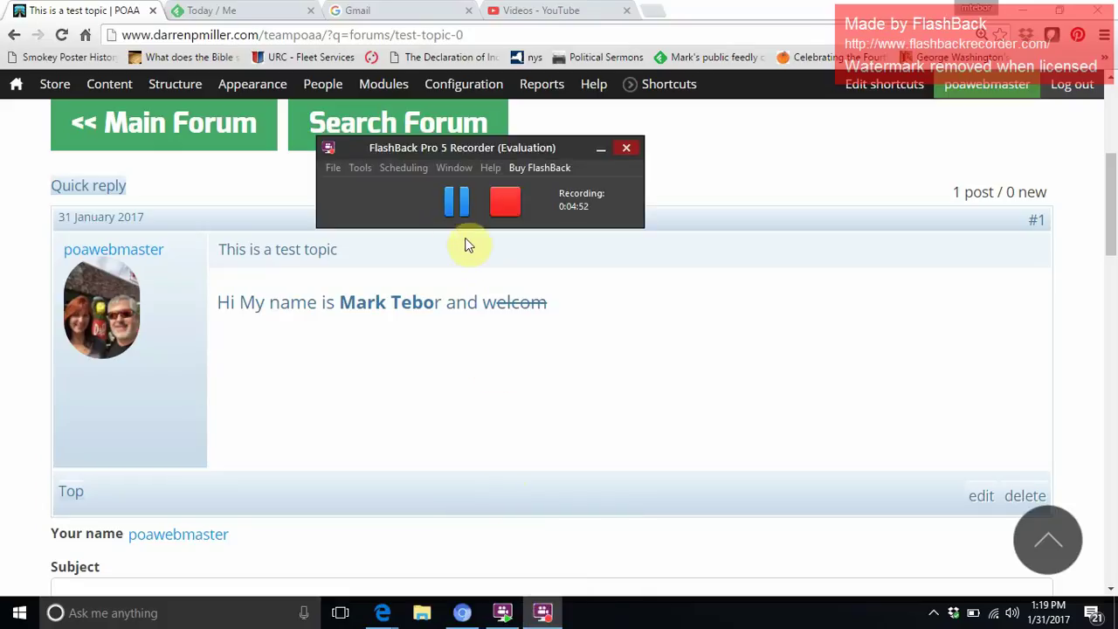